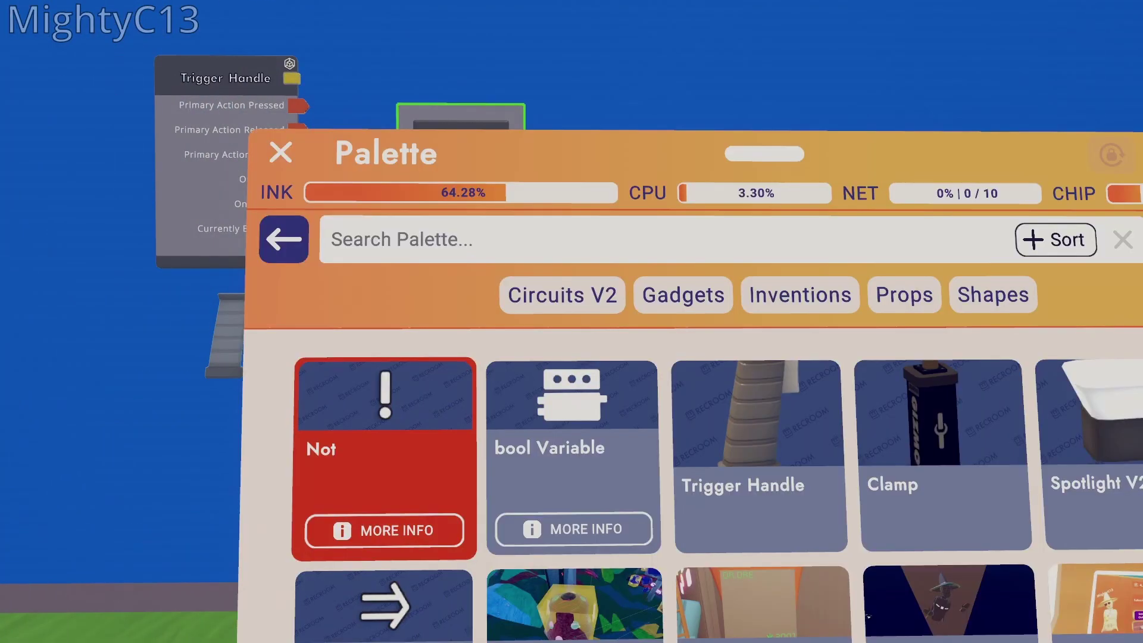
Step: Spawn a Not chip below the bool Variable and an If chip for the circuit
left_click(394, 456)
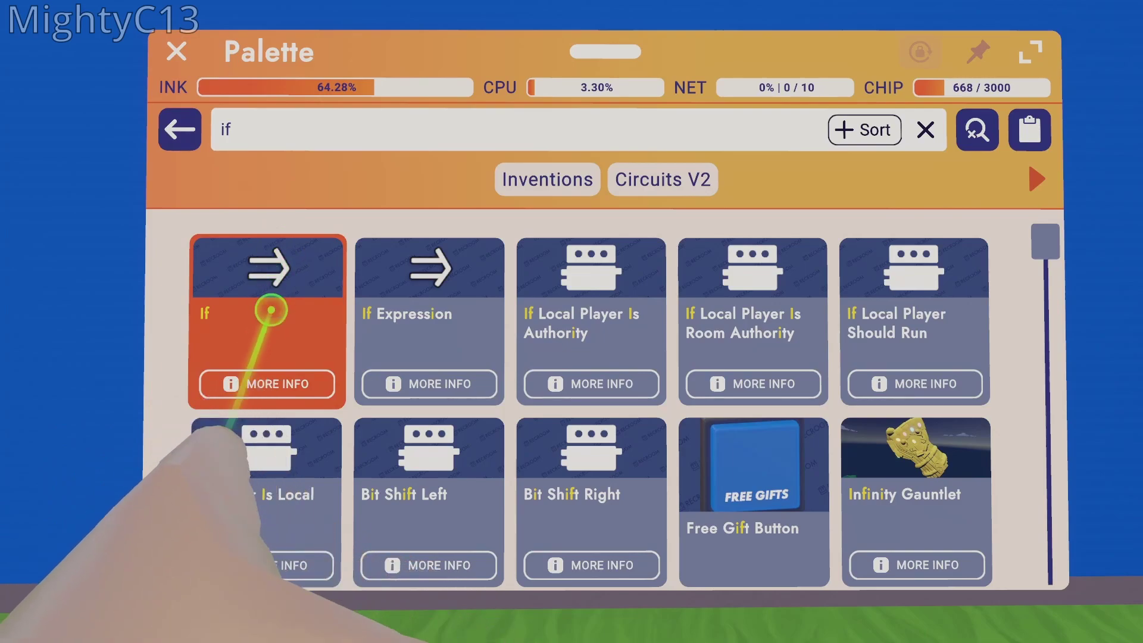
left_click(271, 310)
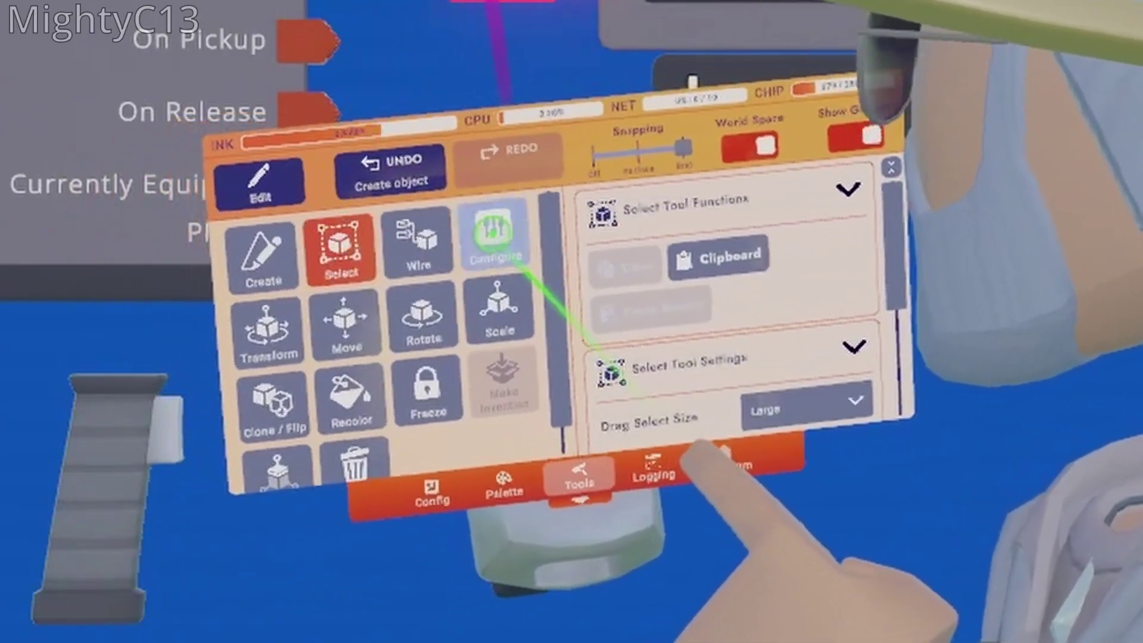
Step: Detach the Trigger Handle chip from its object and bring up Spotlight V2's chip settings
left_click(422, 259)
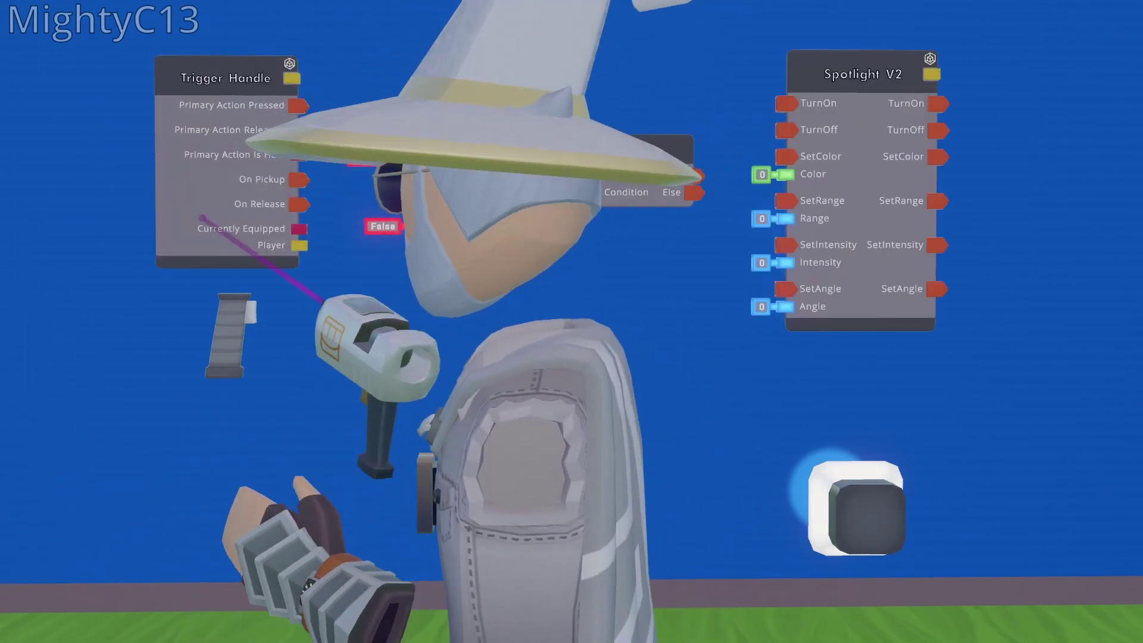
left_click(224, 161)
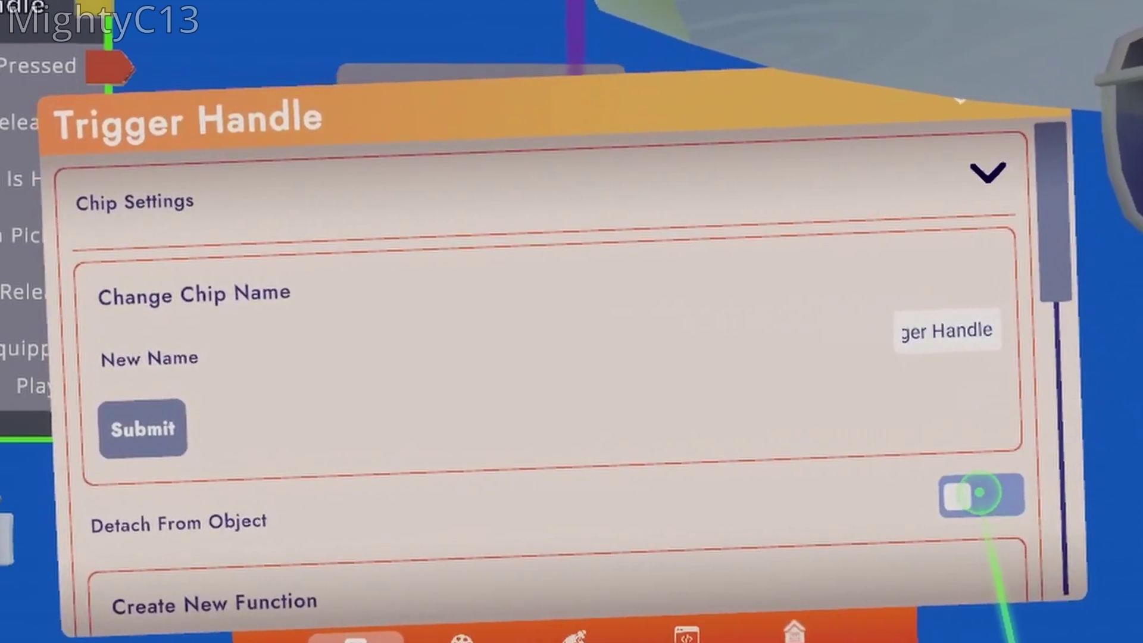
left_click(999, 494)
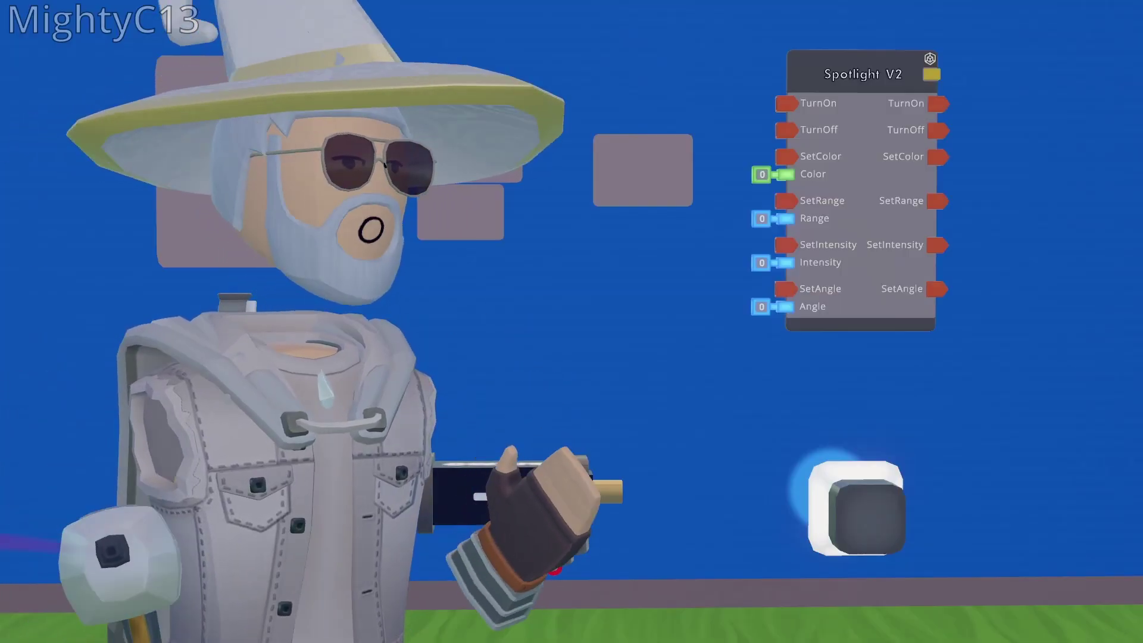
left_click(858, 197)
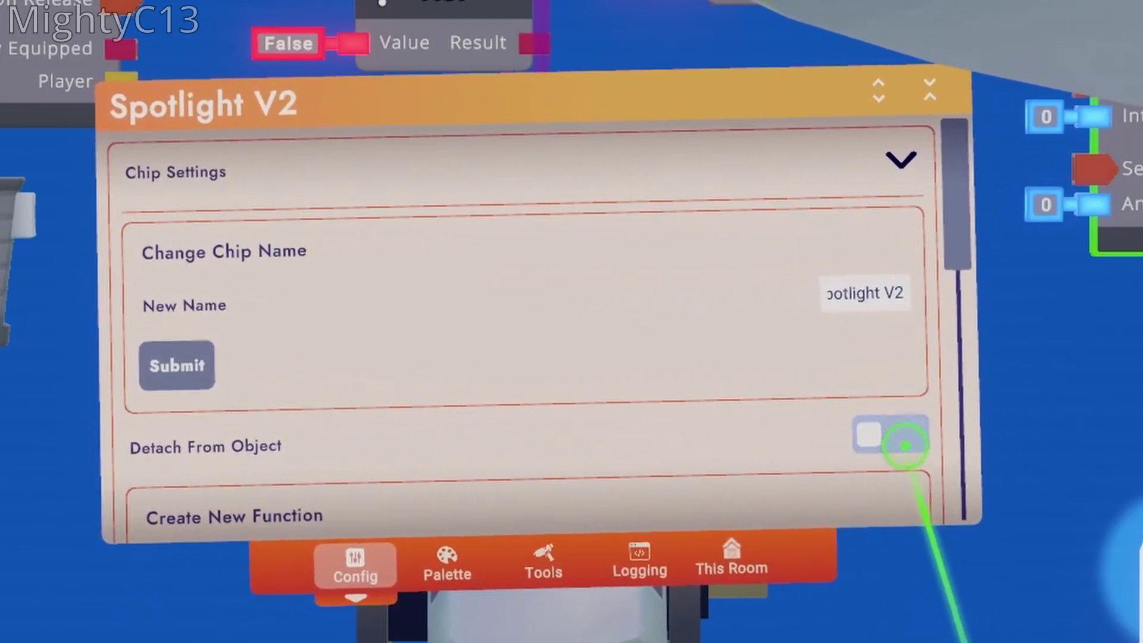
Step: Detach Spotlight V2, wire Primary Action Pressed into the bool Variable, and bool into Not
left_click(900, 434)
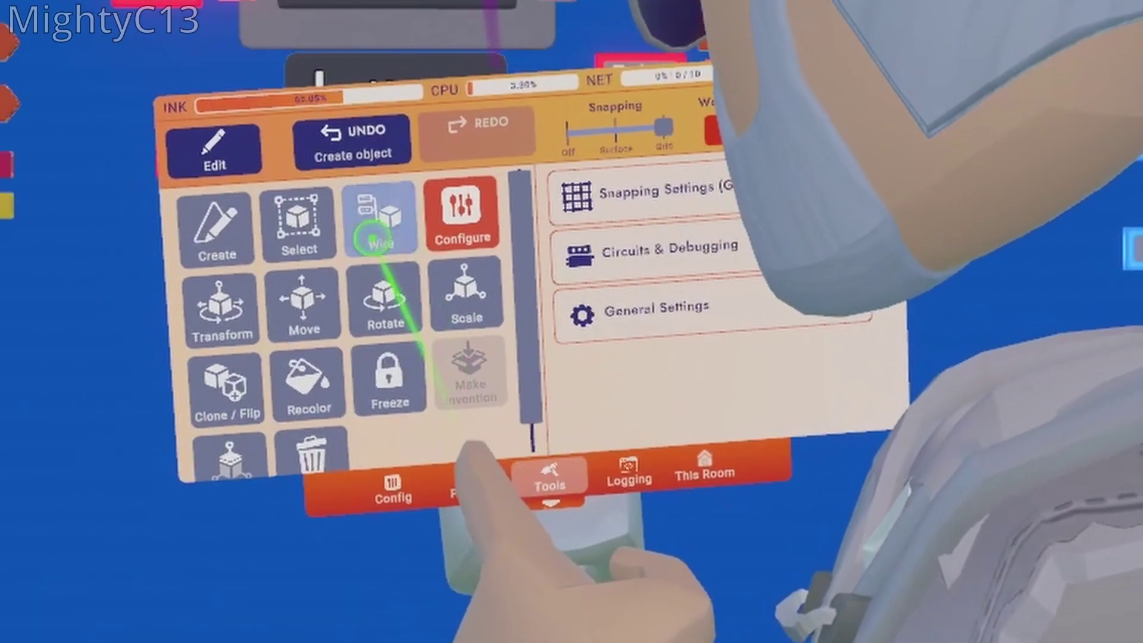
left_click(353, 237)
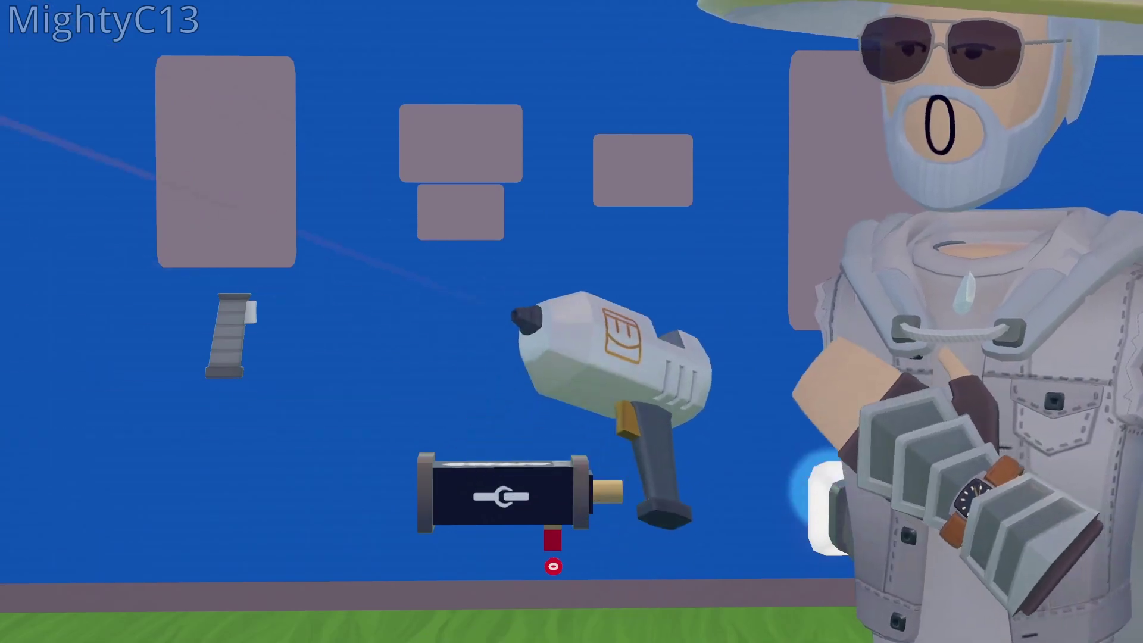
left_click(326, 105)
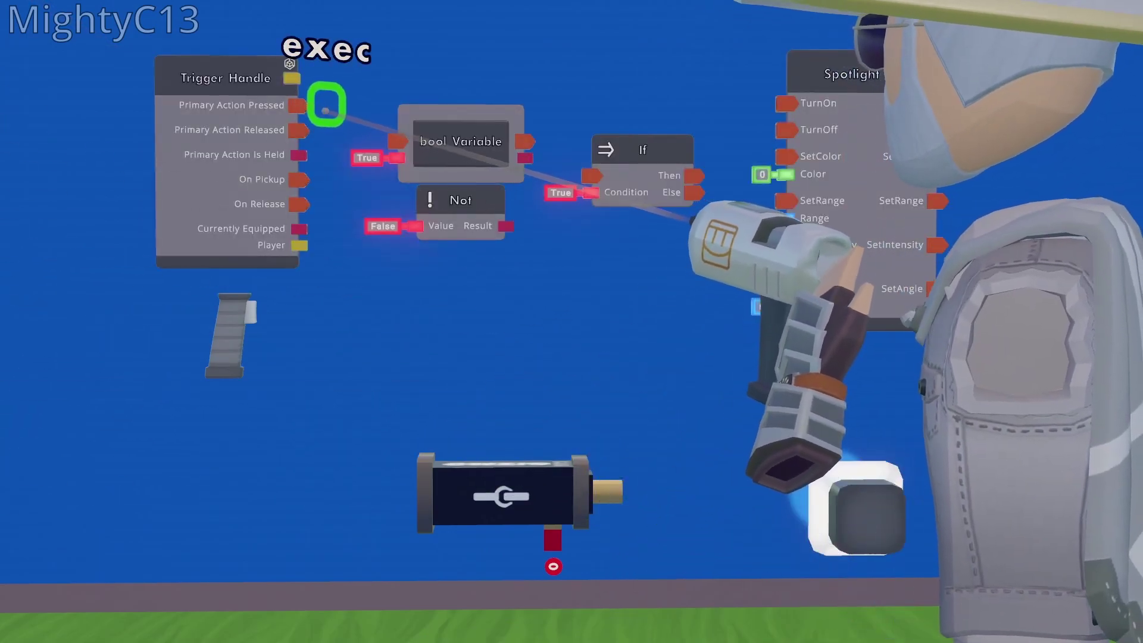
left_click(397, 140)
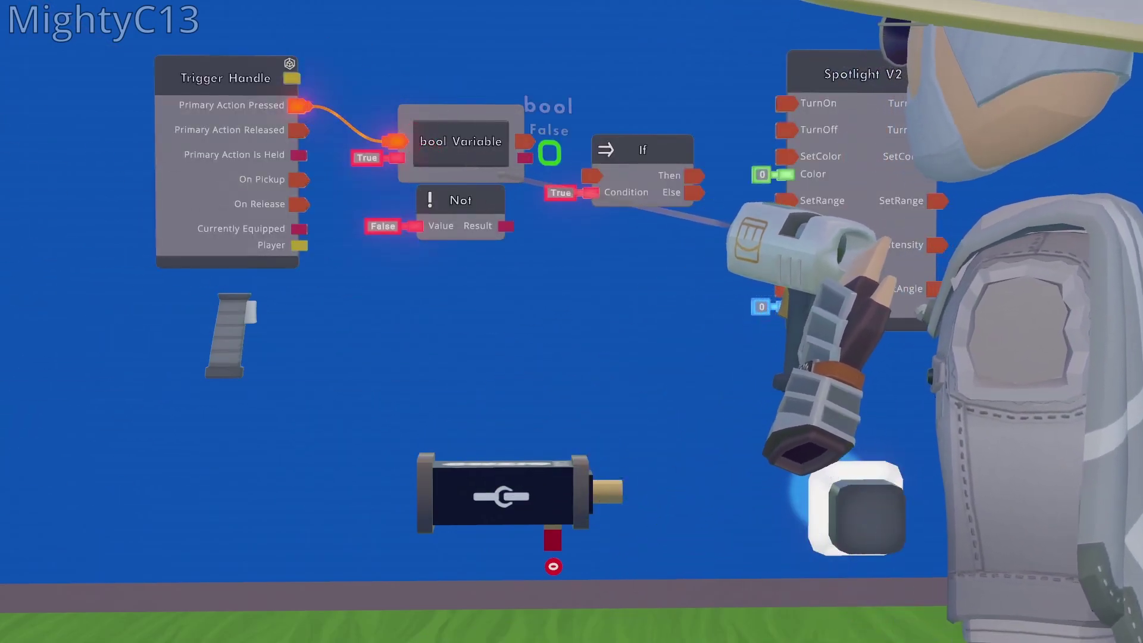
left_click(546, 154)
Step: Loop Not's Result back into the bool, and route If's Then/Else to Spotlight TurnOff/TurnOn
left_click(441, 225)
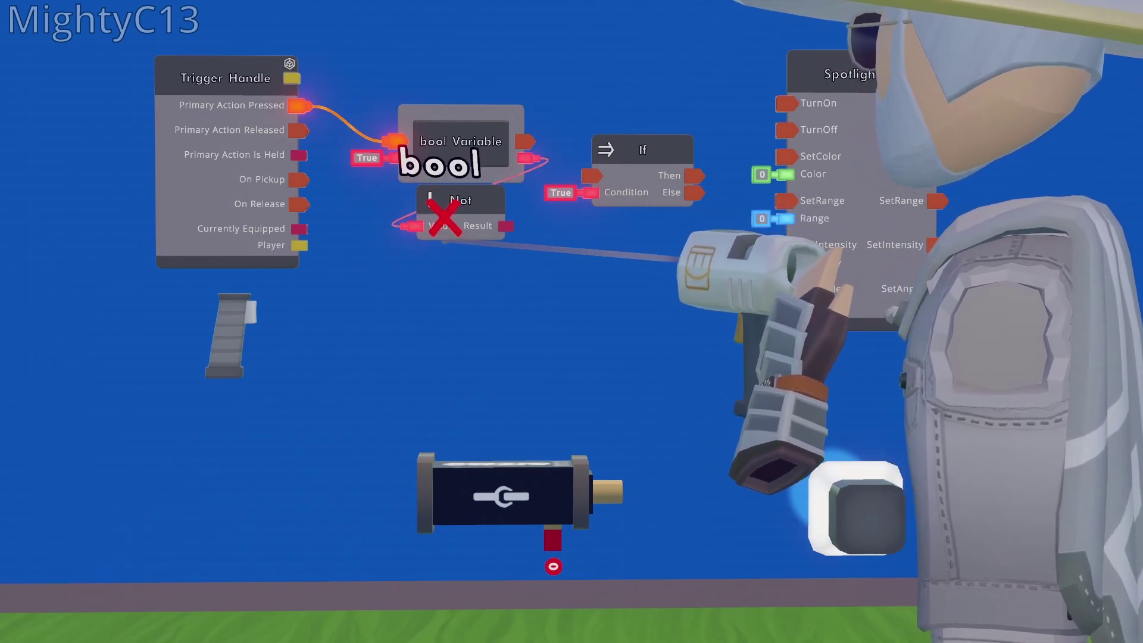
left_click(531, 226)
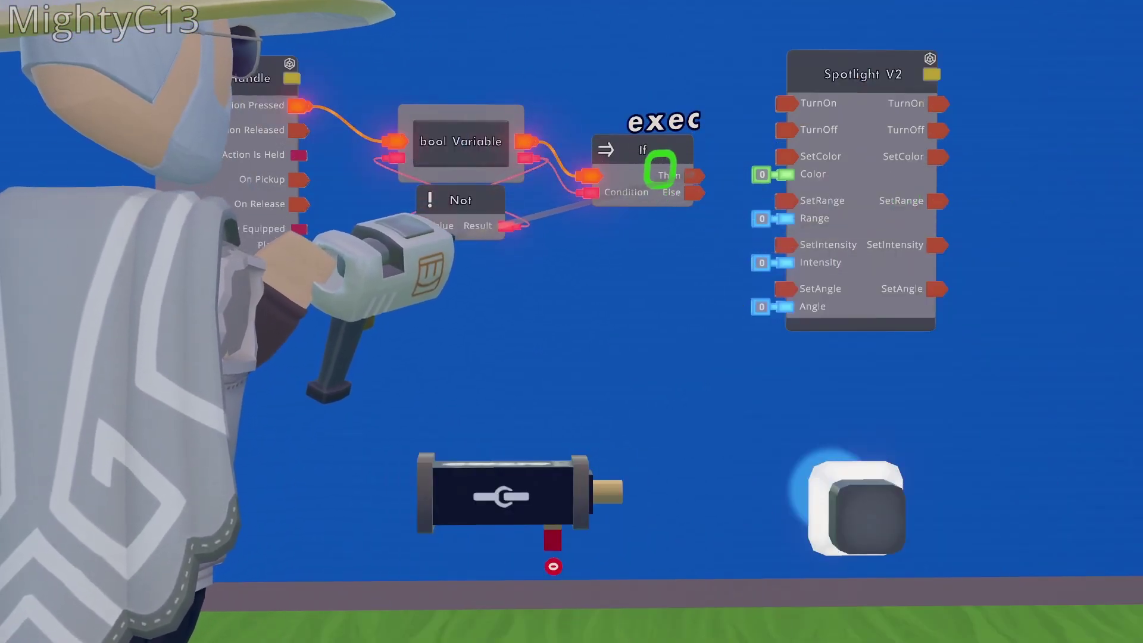
left_click(783, 130)
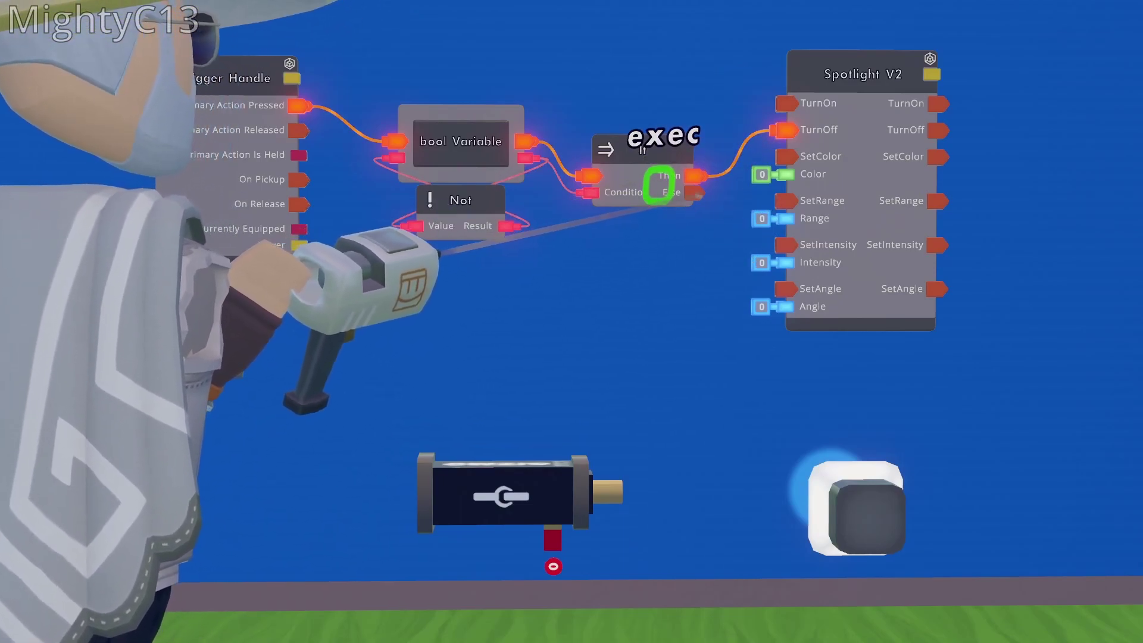
left_click(783, 102)
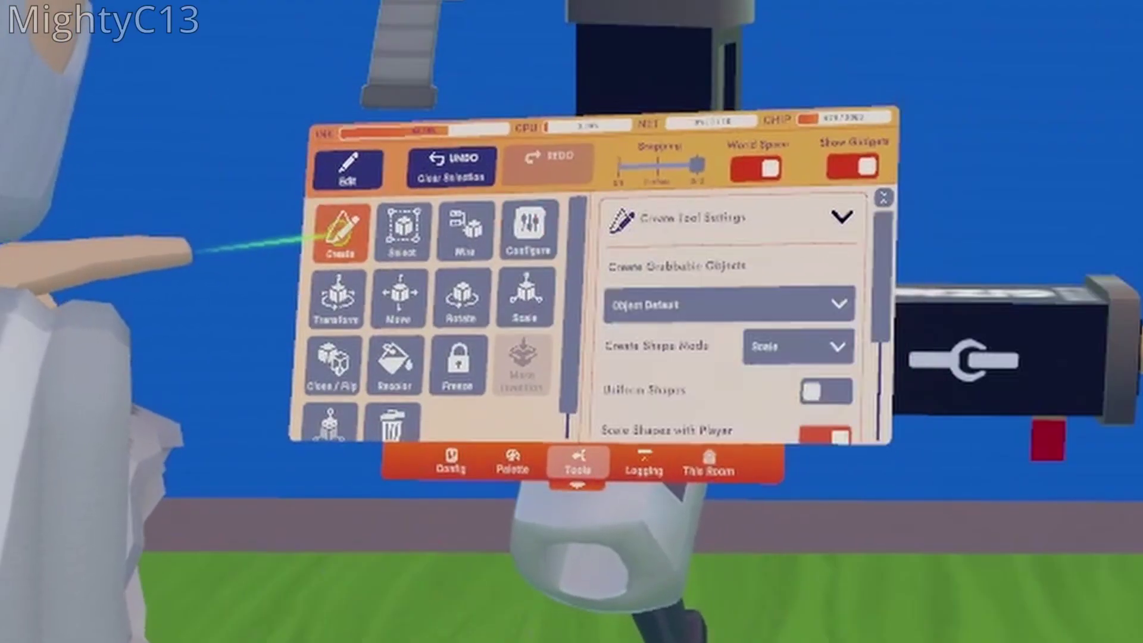
Step: Browse the object palette back to its categories and show the Shapes list
left_click(512, 462)
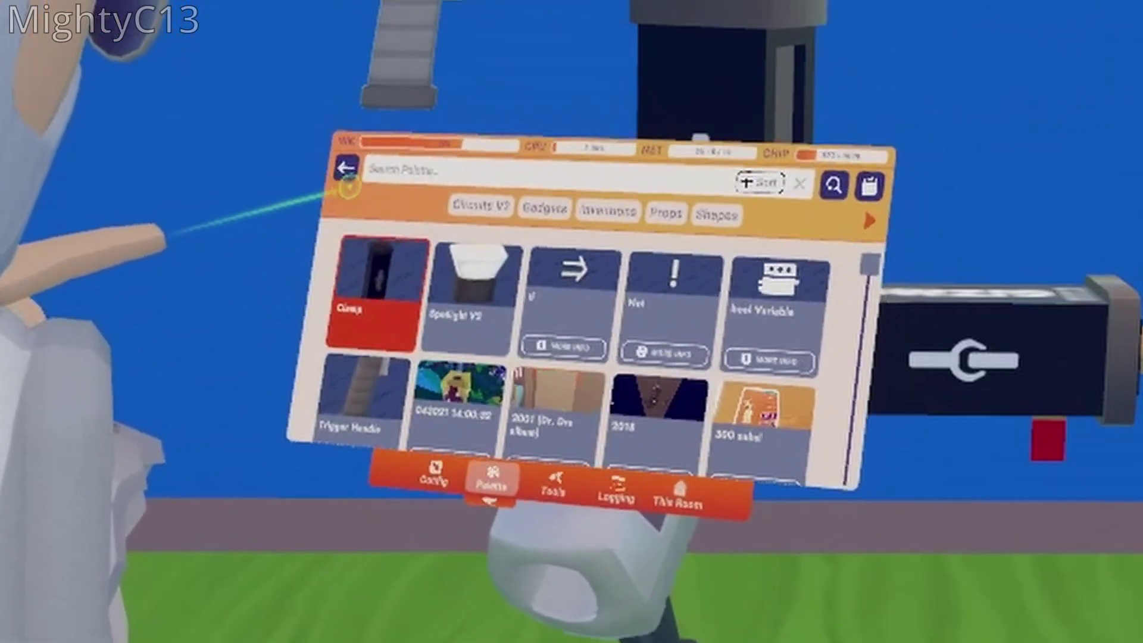
left_click(346, 170)
left_click(363, 211)
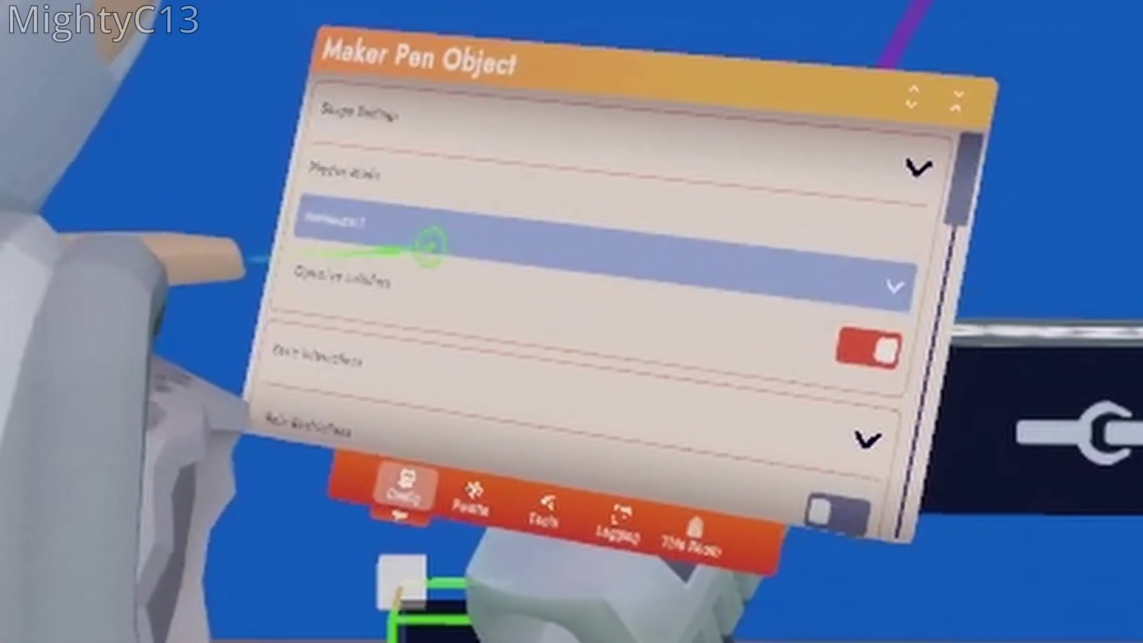
Step: Pick a physics mode for the cylinder from its Physics Mode choices
left_click(434, 248)
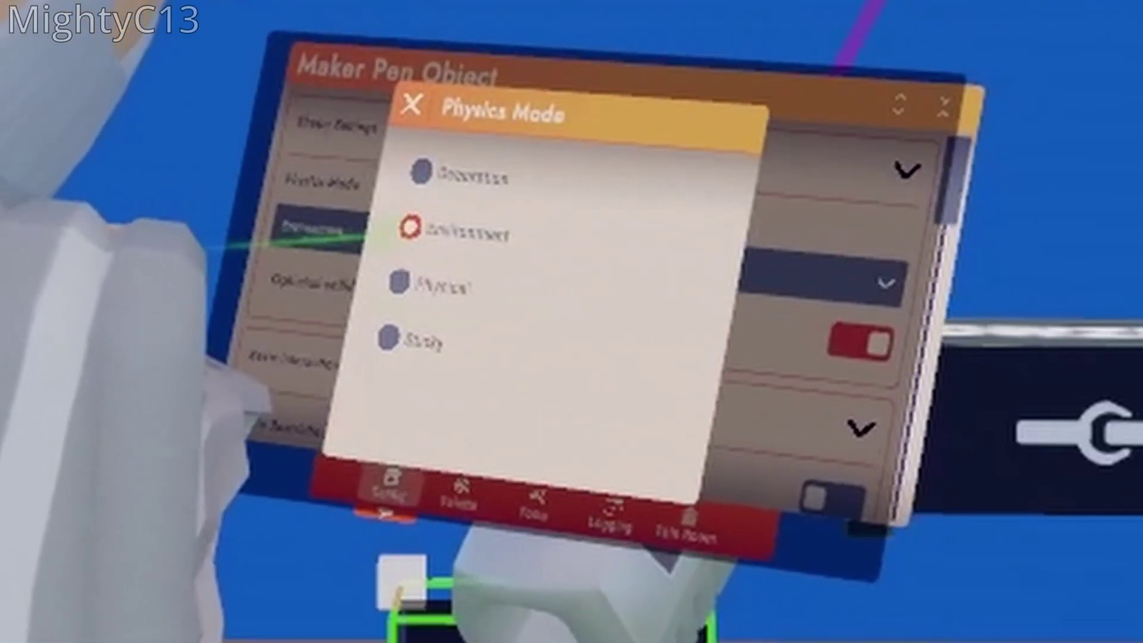
left_click(431, 185)
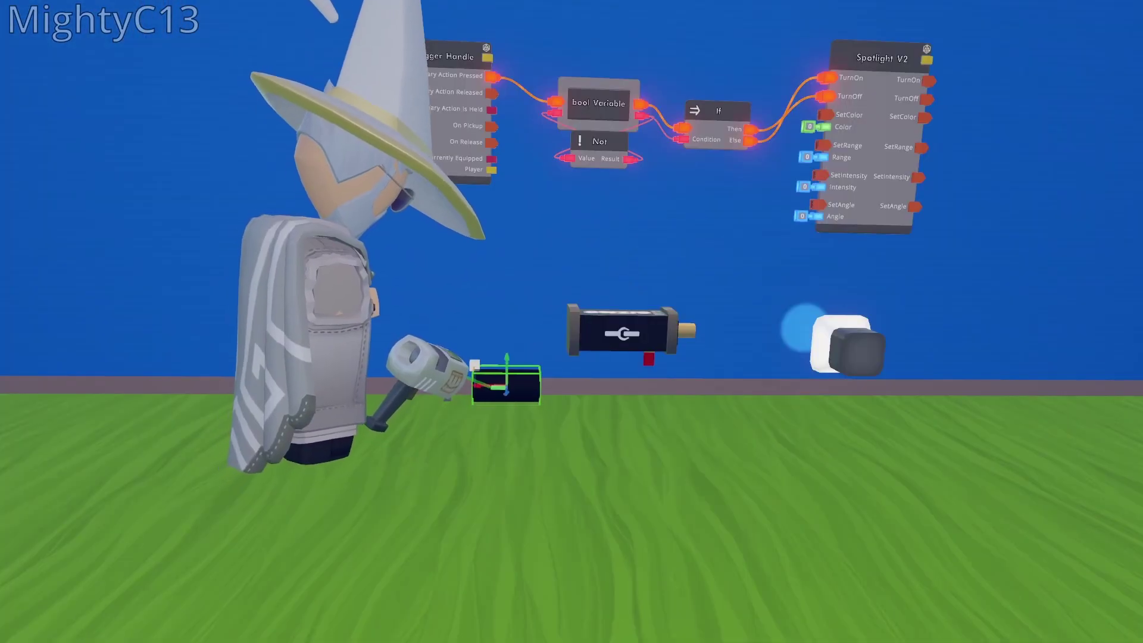